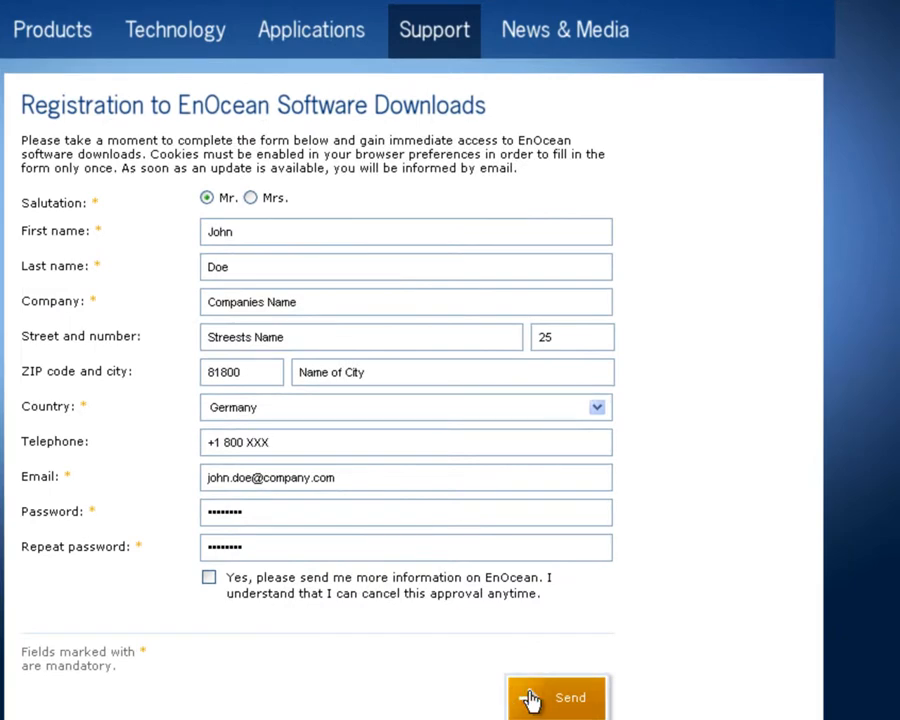
- Submit the completed registration form and create the account for EnOcean software downloads
{"action": "left_click", "coordinate": [530, 700]}
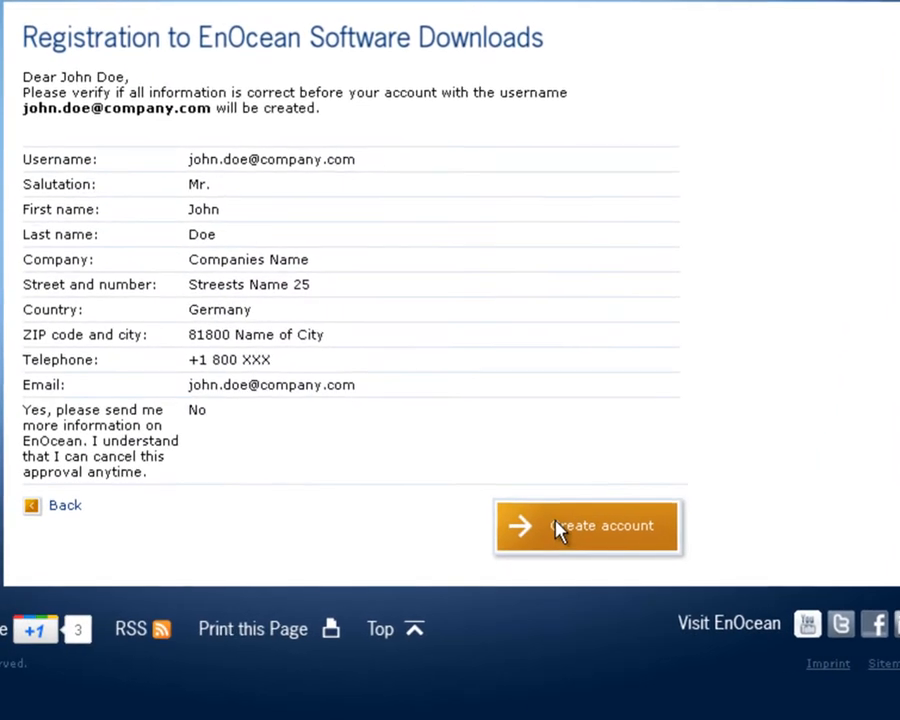
{"action": "left_click", "coordinate": [574, 536]}
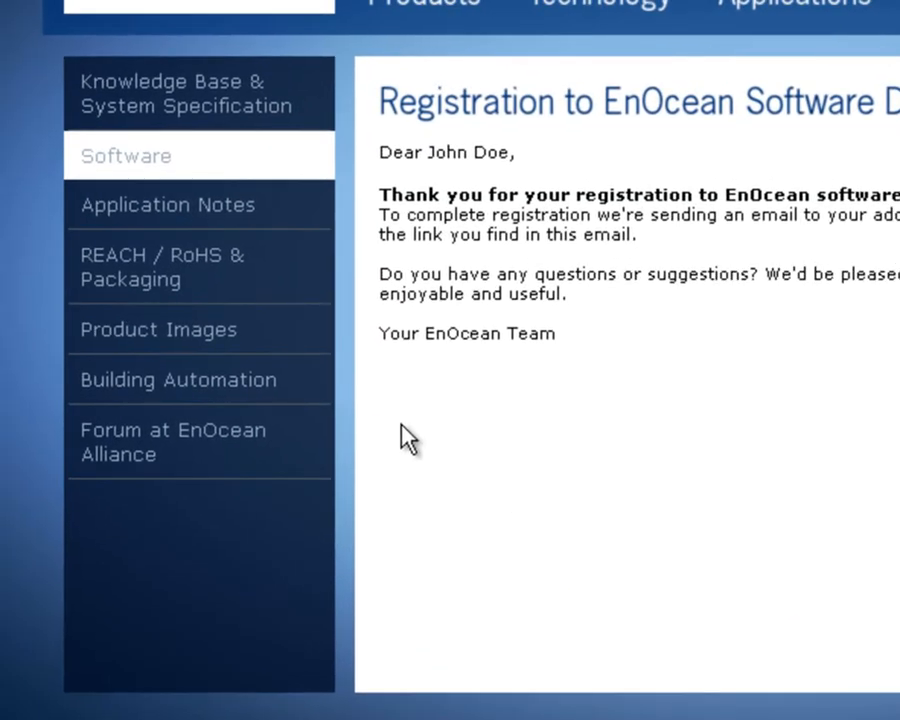
- Log in on the Software page with the registered e-mail and account password, and look through the software downloads
{"action": "left_click", "coordinate": [209, 170]}
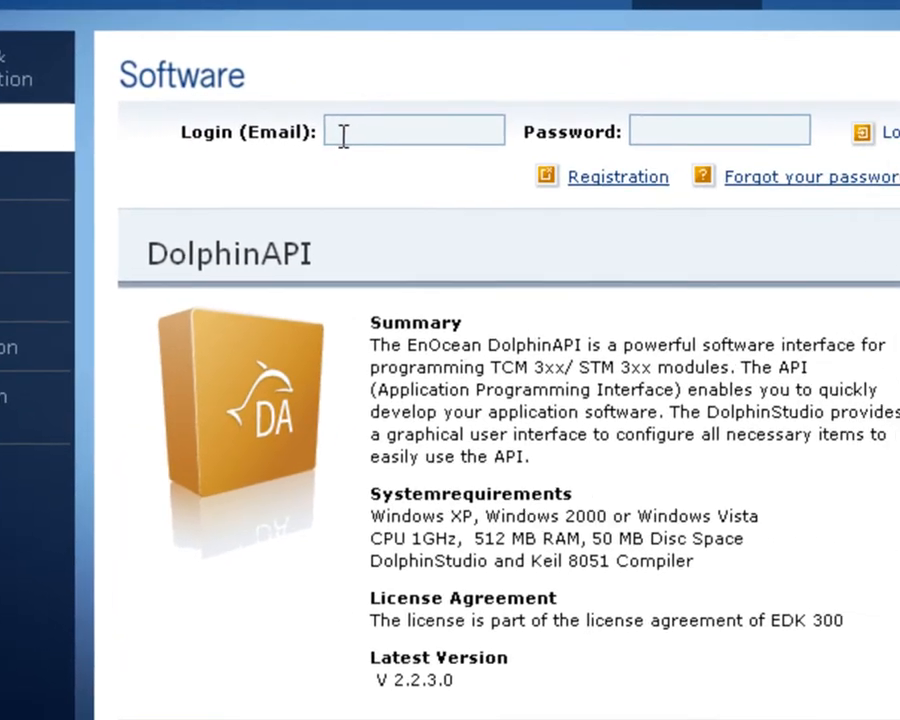
{"action": "left_click", "coordinate": [343, 135]}
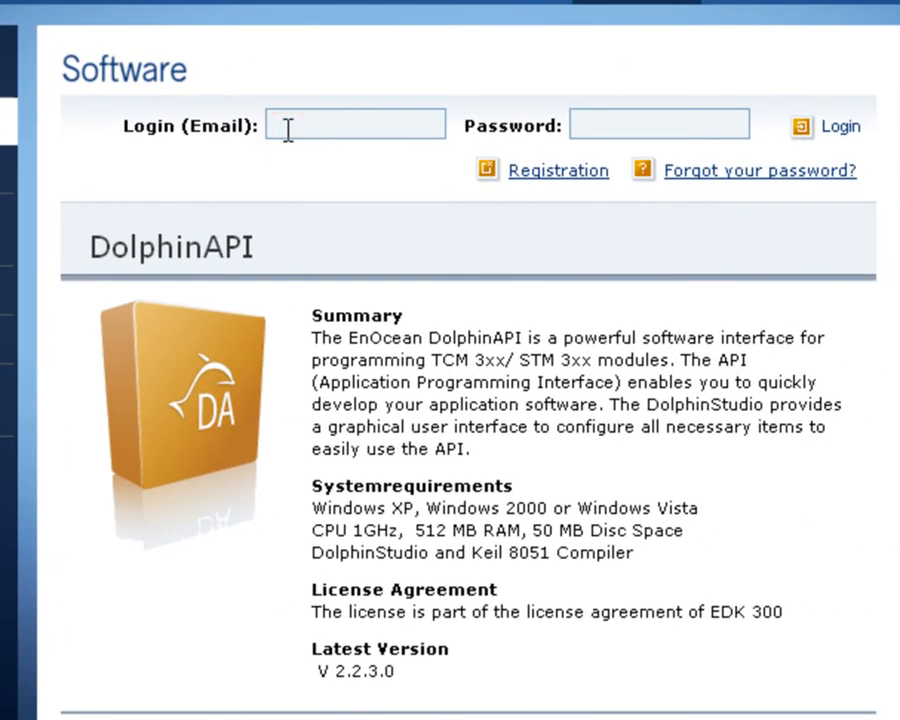
{"action": "type", "text": "jo"}
{"action": "key", "text": "Down"}
{"action": "key", "text": "Return"}
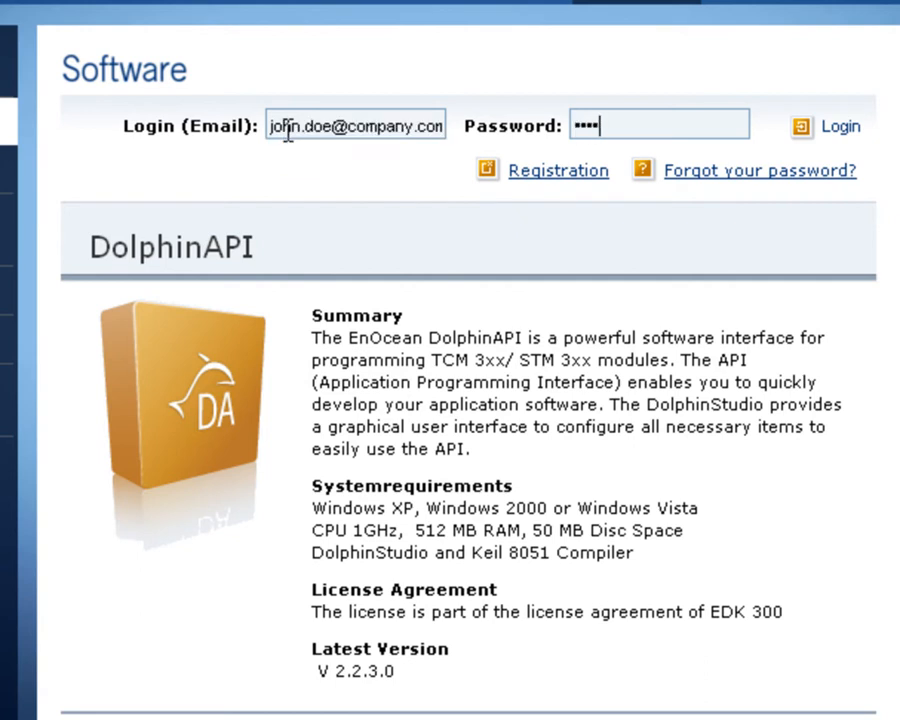
{"action": "left_click", "coordinate": [848, 130]}
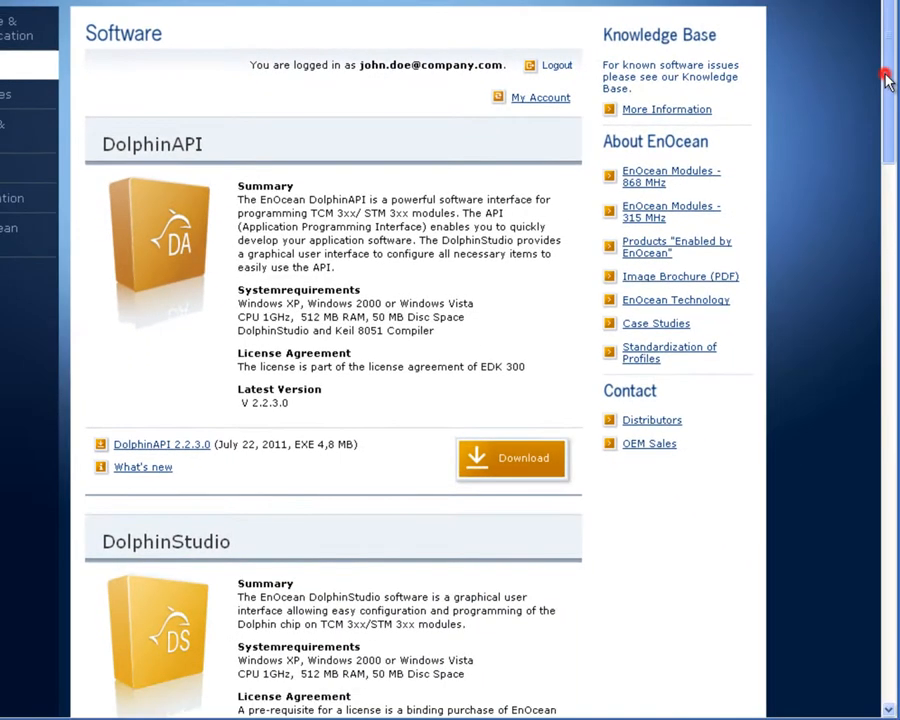
{"action": "left_click_drag", "start_coordinate": [882, 78], "coordinate": [886, 635]}
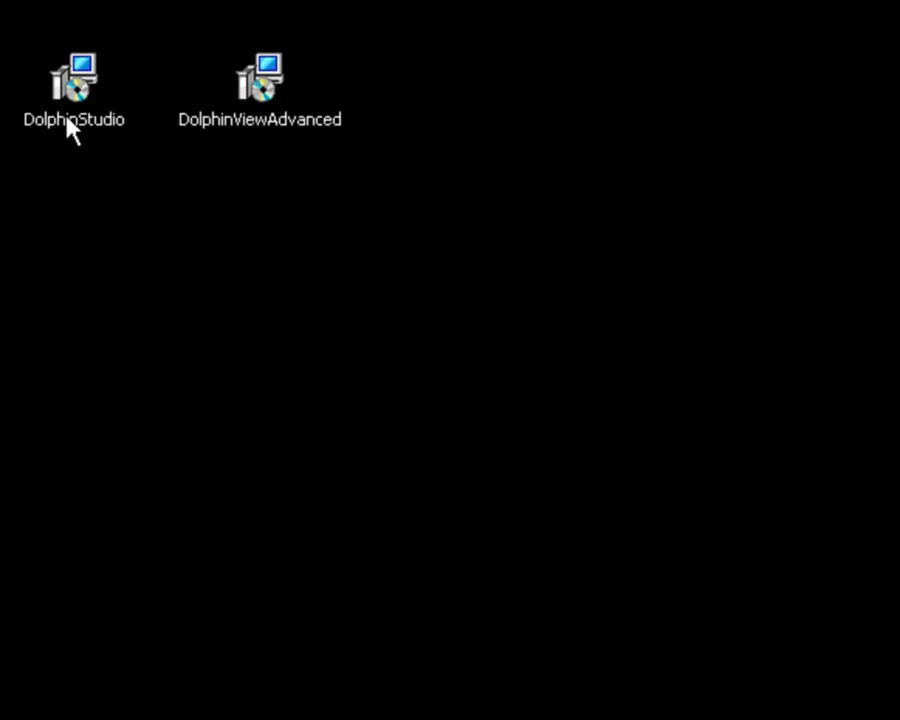
- Start the DolphinStudio 2.2.4.0 setup from the desktop and accept its license agreement
{"action": "double_click", "coordinate": [66, 119]}
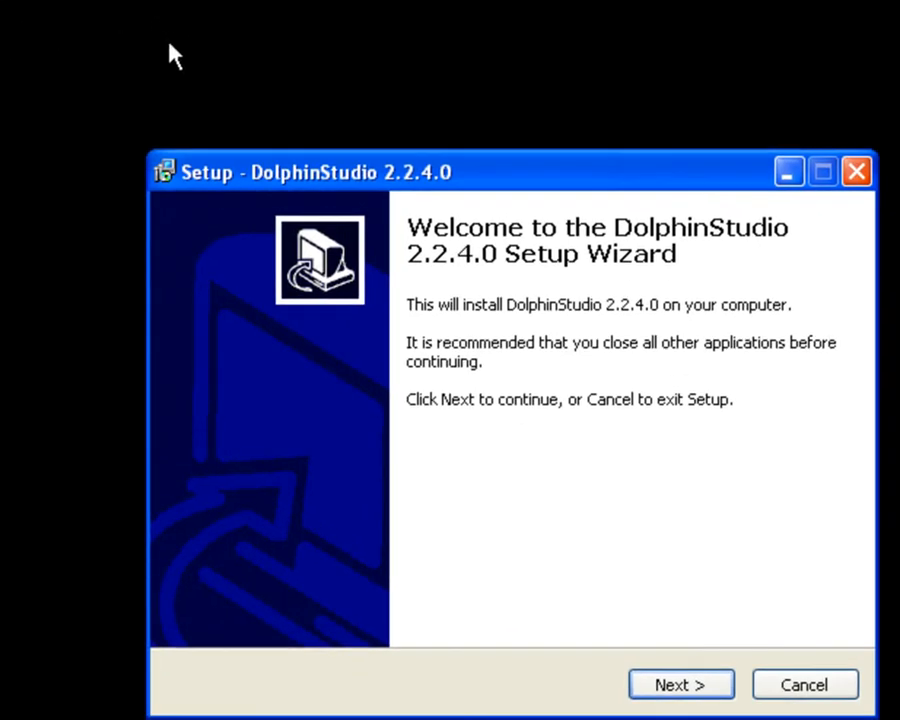
{"action": "left_click", "coordinate": [657, 688]}
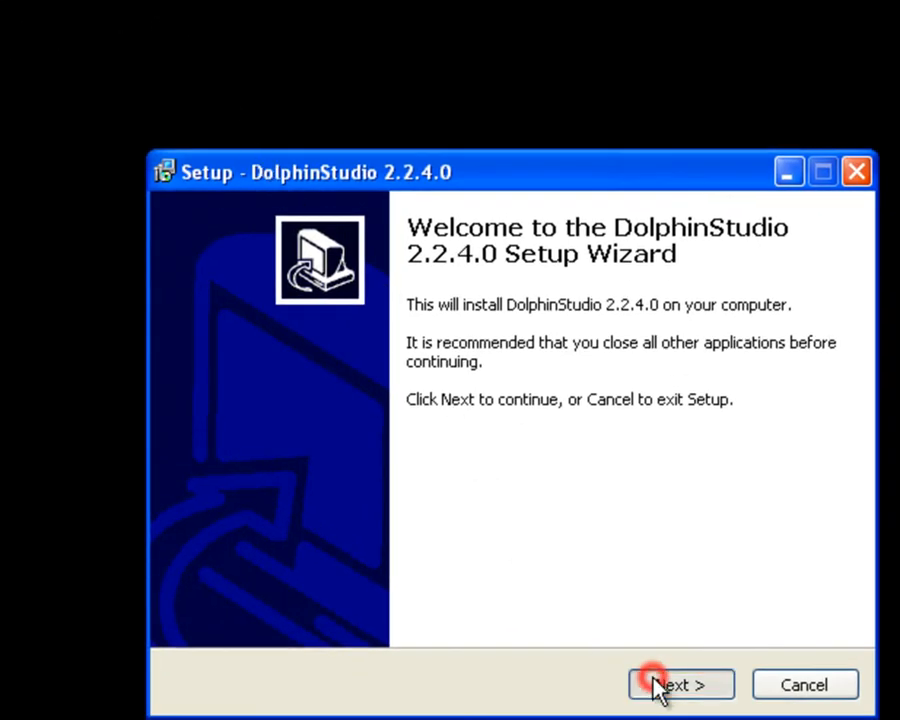
{"action": "left_click", "coordinate": [358, 597]}
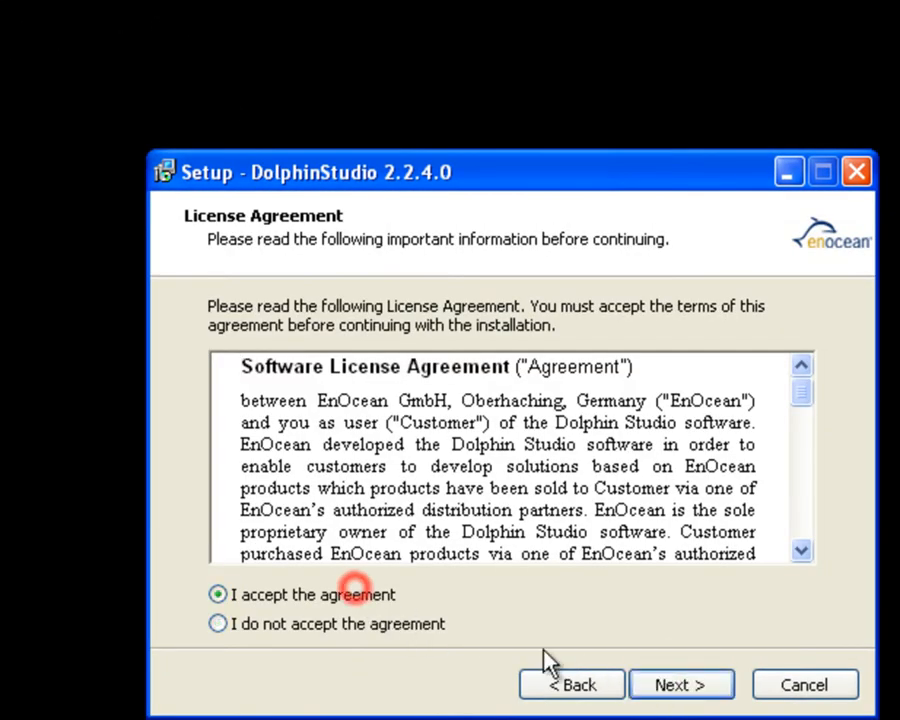
{"action": "left_click", "coordinate": [657, 688]}
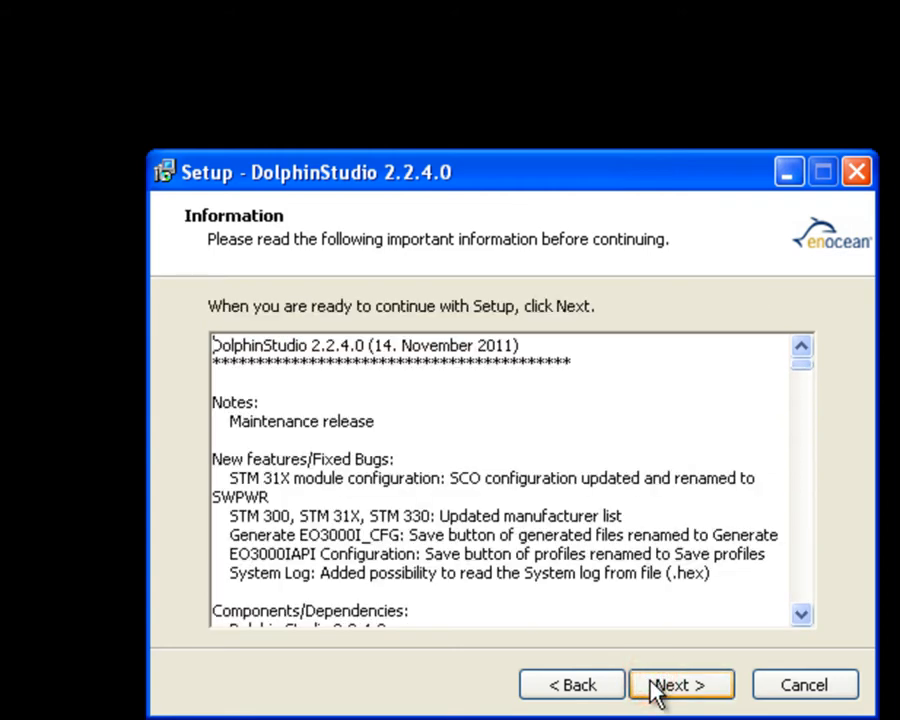
- Install DolphinStudio into C:\Programme\EnOcean\DolphinStudio with all additional tasks enabled, and finish with the Start Dolphin Studio option enabled
{"action": "left_click", "coordinate": [651, 683]}
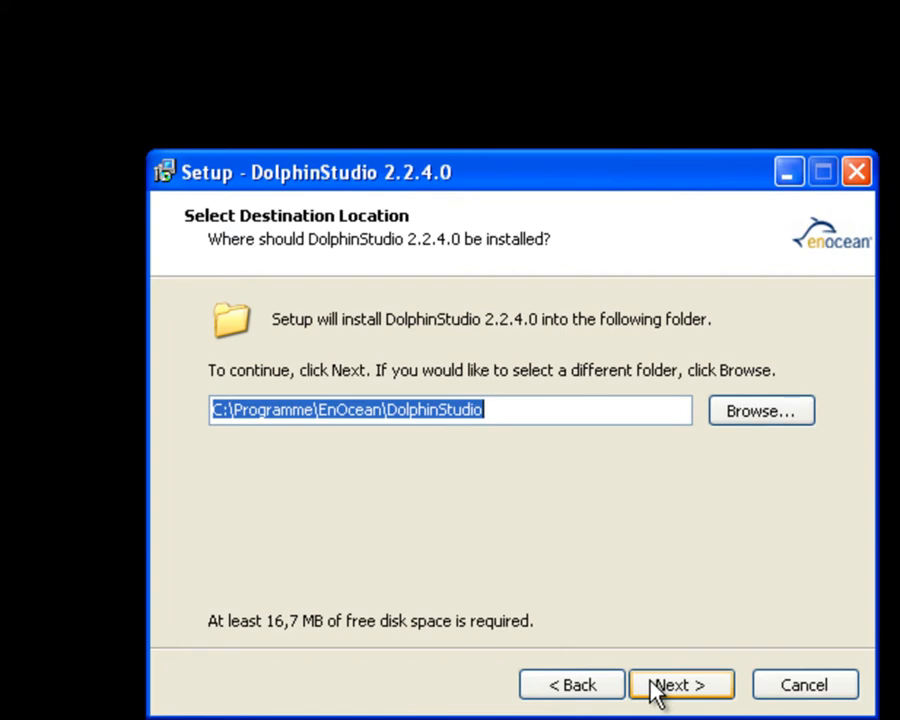
{"action": "left_click", "coordinate": [651, 684]}
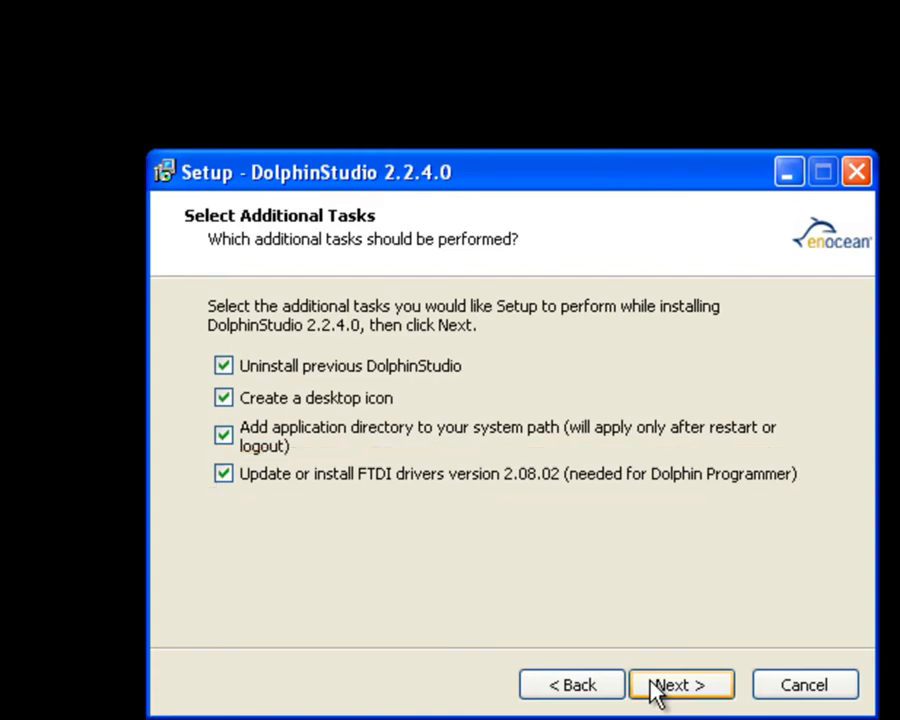
{"action": "left_click", "coordinate": [655, 688]}
{"action": "left_click", "coordinate": [655, 686]}
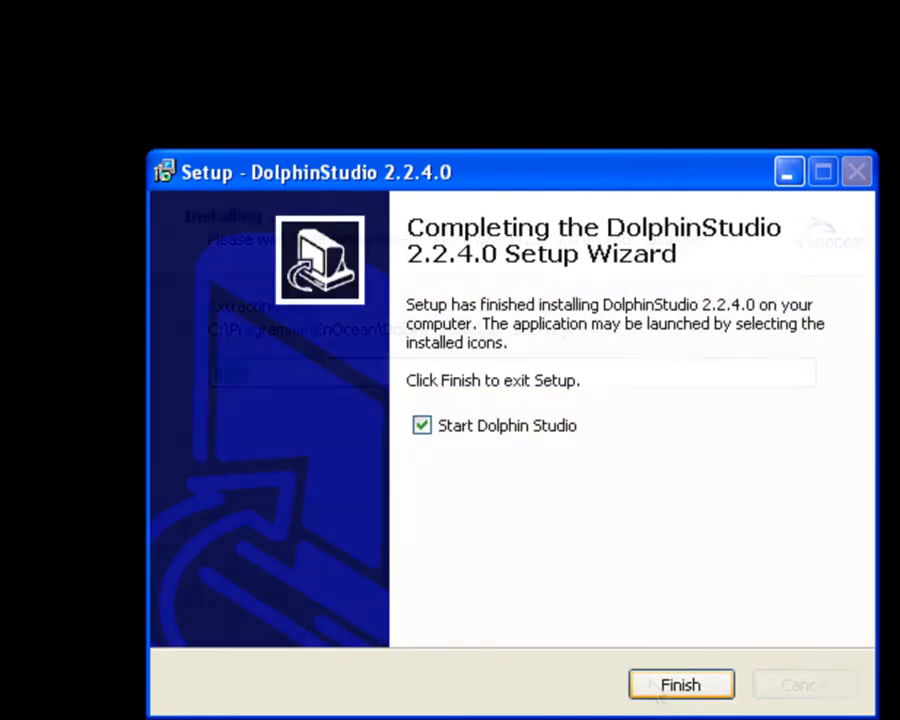
{"action": "left_click", "coordinate": [652, 686]}
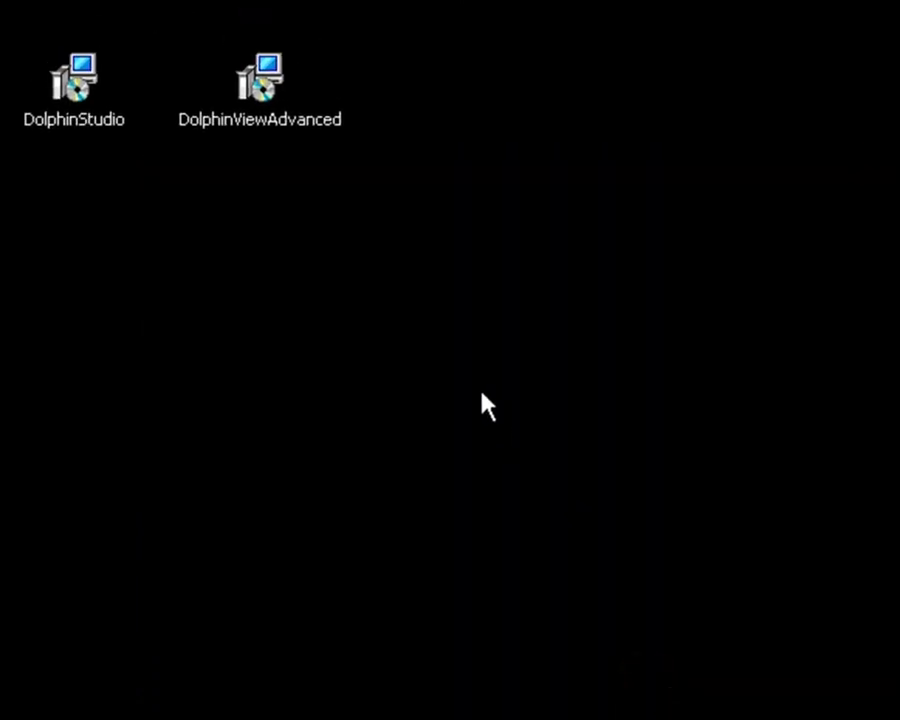
- Start the DolphinView Advanced 3.2.0.0 setup from the desktop and accept its license agreement
{"action": "double_click", "coordinate": [260, 130]}
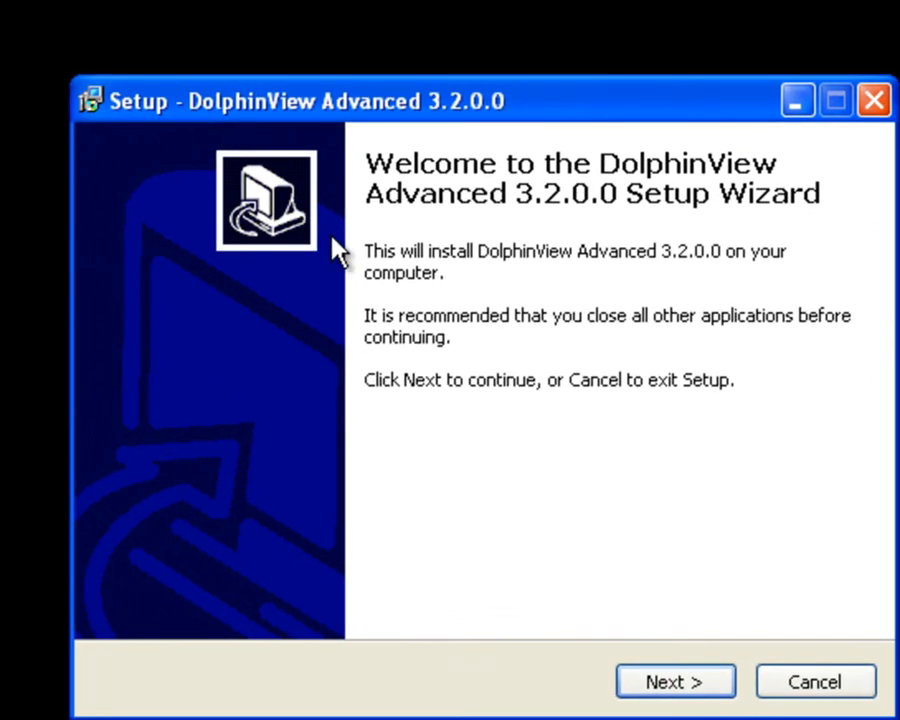
{"action": "left_click", "coordinate": [647, 687]}
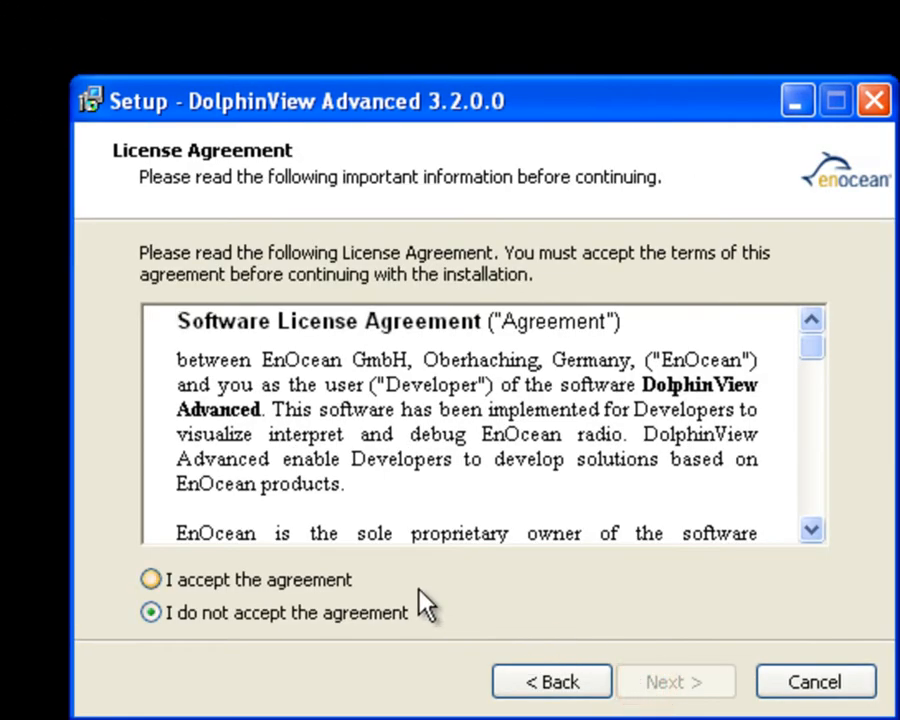
{"action": "left_click", "coordinate": [400, 590]}
{"action": "left_click", "coordinate": [659, 683]}
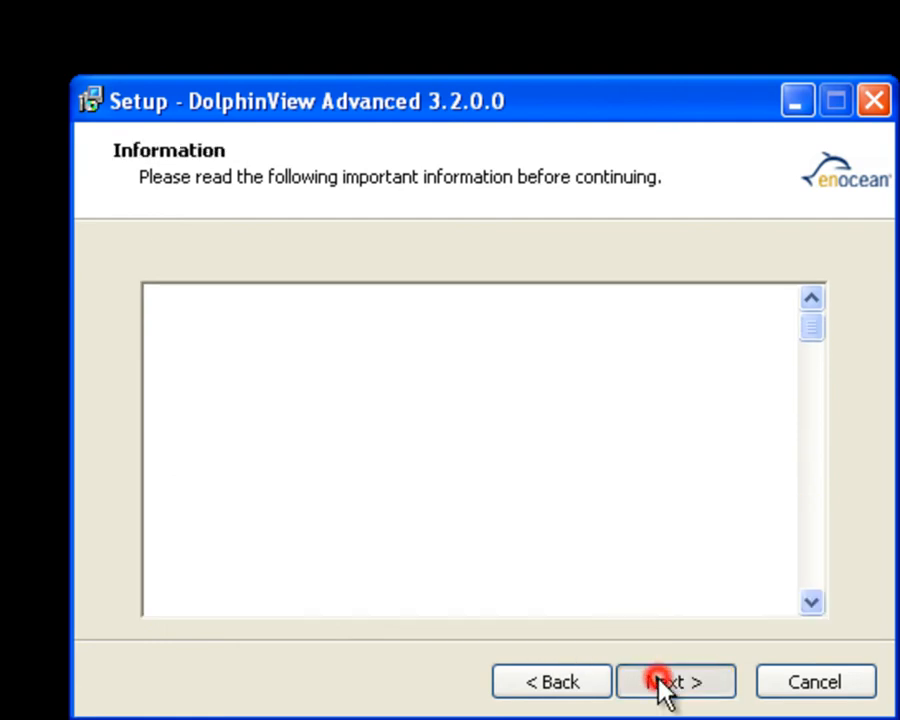
- Install DolphinView Advanced into C:\Programme\EnOcean\DolphinView with all additional tasks enabled, and finish with the Start DolphinView option enabled
{"action": "left_click", "coordinate": [662, 684]}
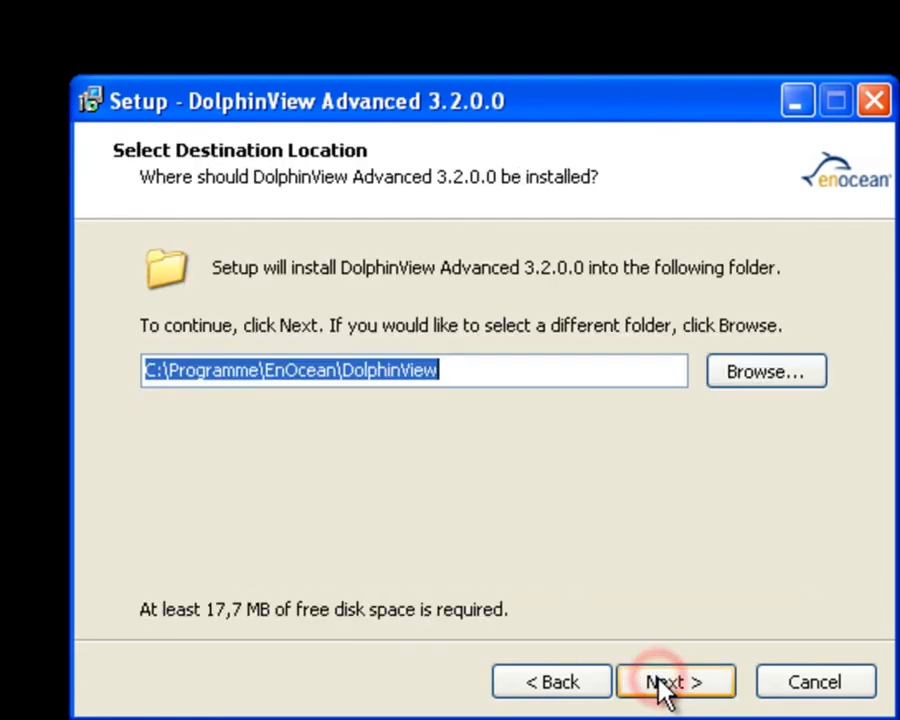
{"action": "left_click", "coordinate": [660, 683]}
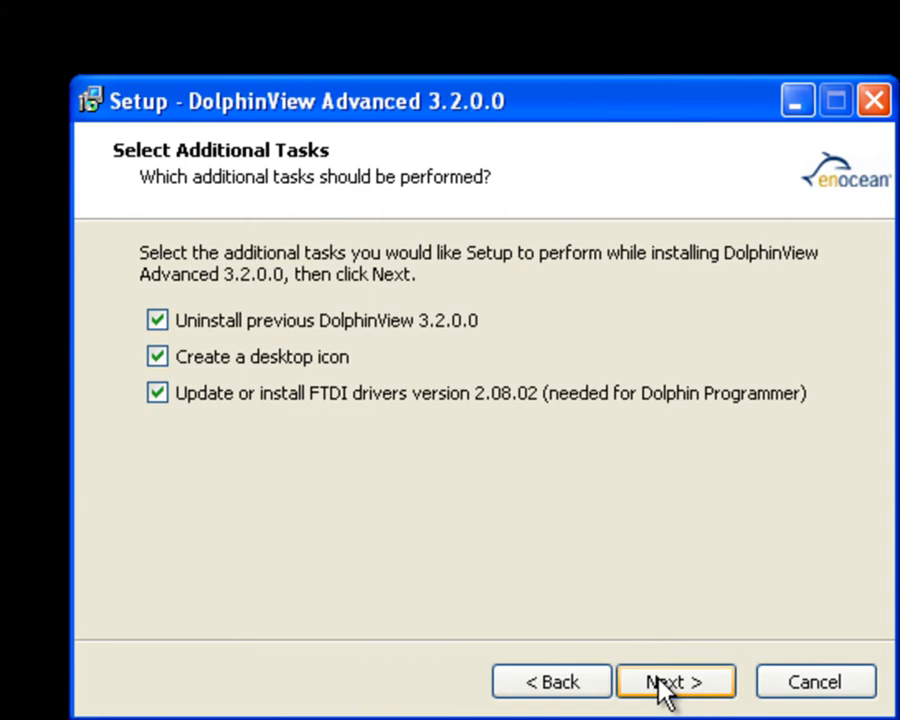
{"action": "left_click", "coordinate": [663, 684]}
{"action": "left_click", "coordinate": [668, 688]}
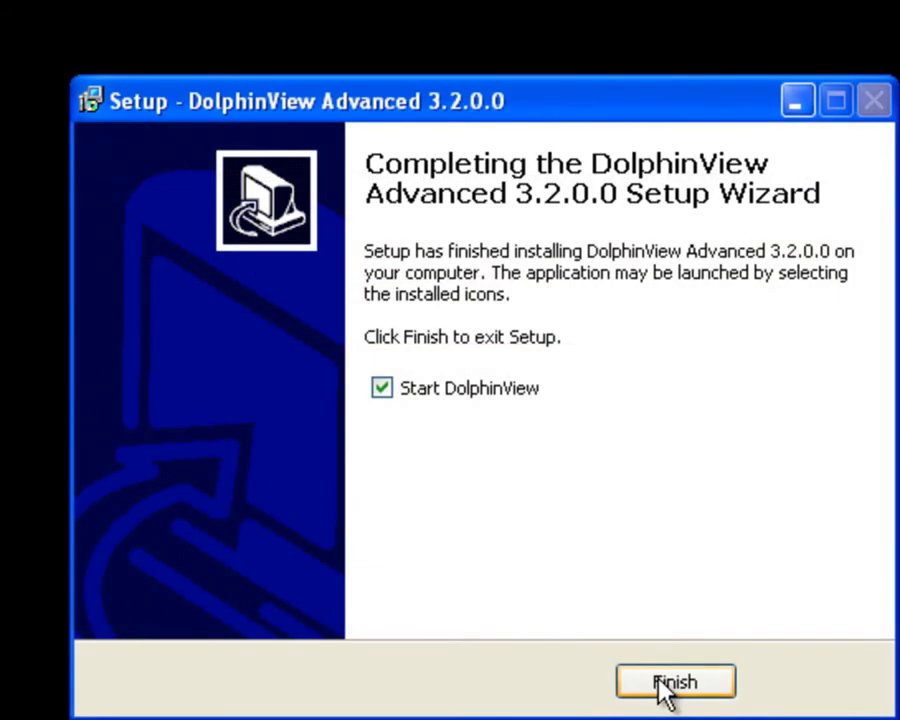
{"action": "left_click", "coordinate": [660, 682]}
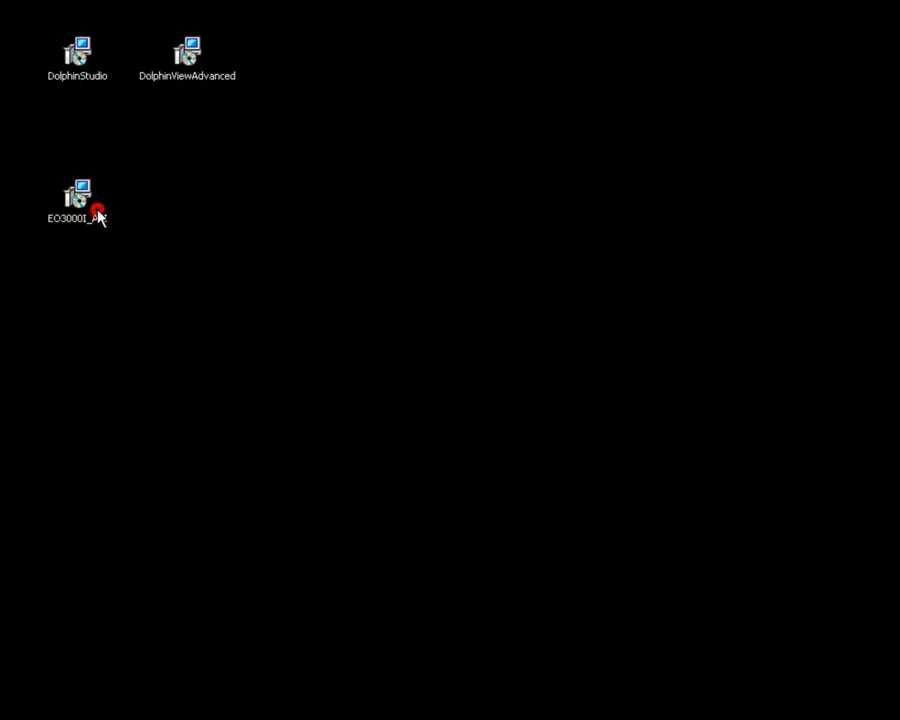
- Start the EO3000I_API 2.2.3.0 setup from the desktop and accept its license agreement
{"action": "double_click", "coordinate": [99, 216]}
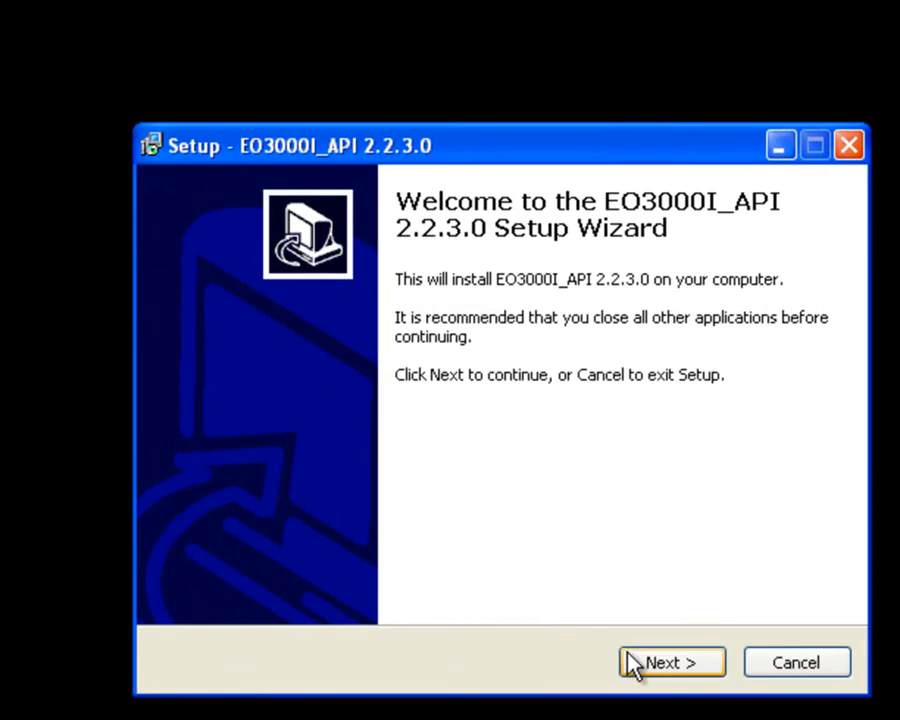
{"action": "left_click", "coordinate": [645, 662]}
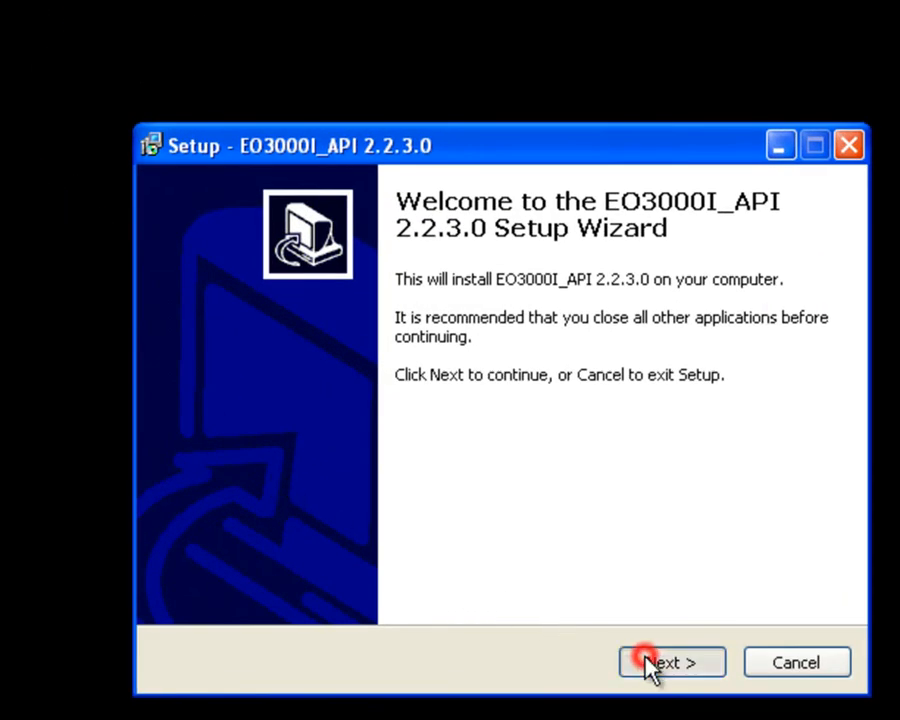
{"action": "left_click", "coordinate": [352, 574]}
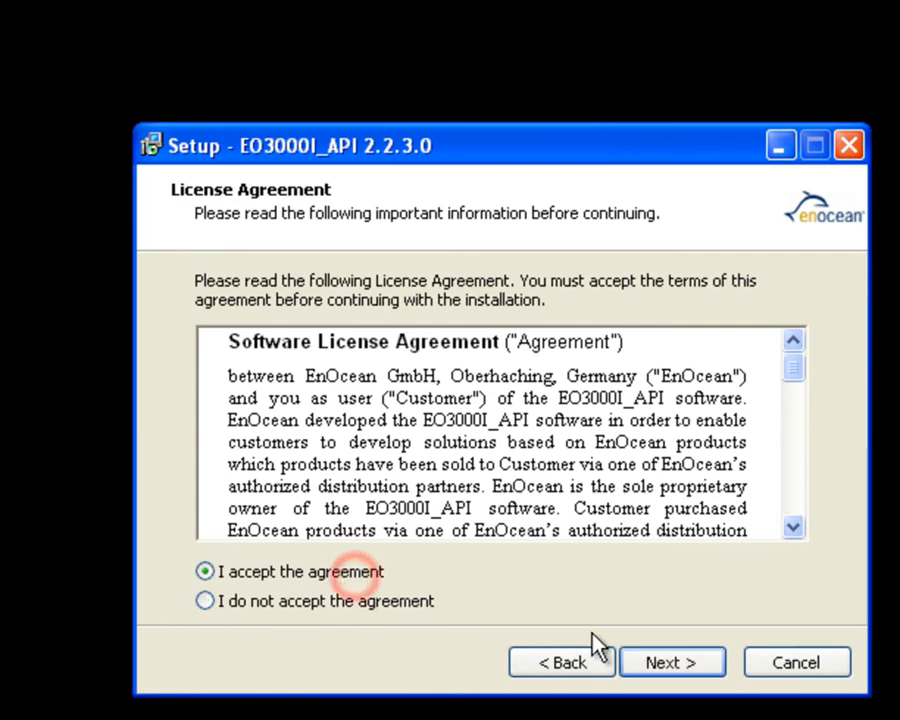
{"action": "left_click", "coordinate": [636, 664]}
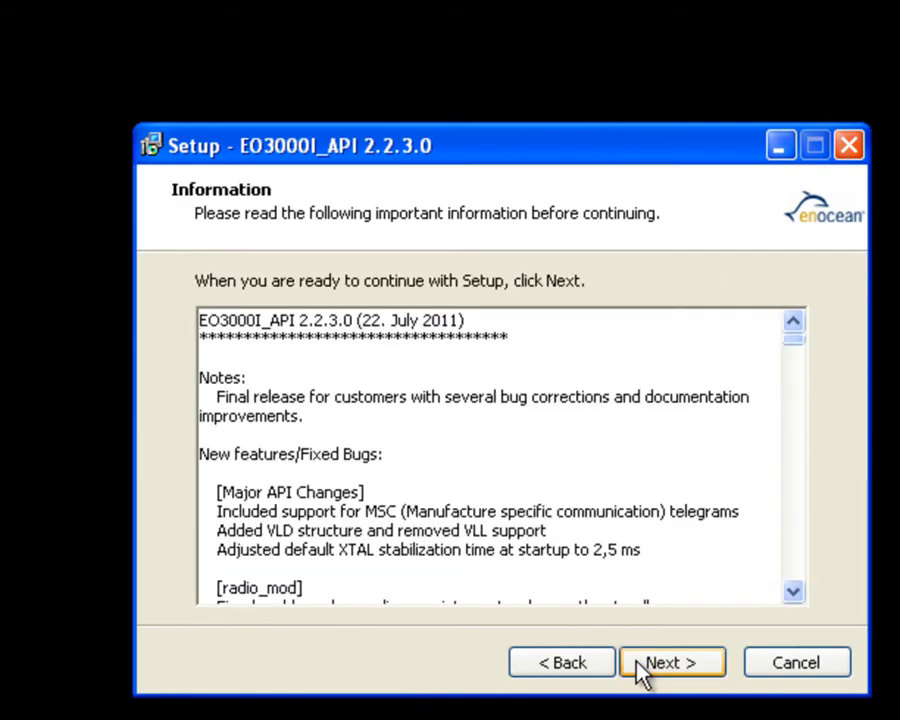
- Install EO3000I_API in the default location with the options to uninstall the previous version and create a desktop icon
{"action": "left_click", "coordinate": [638, 664]}
{"action": "left_click", "coordinate": [638, 664]}
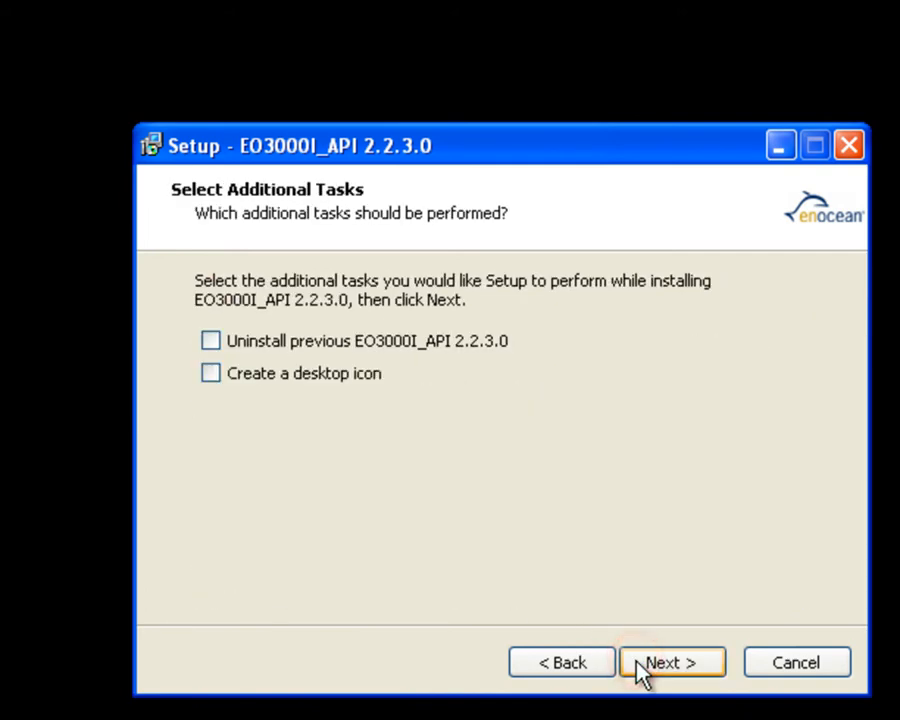
{"action": "left_click", "coordinate": [365, 345]}
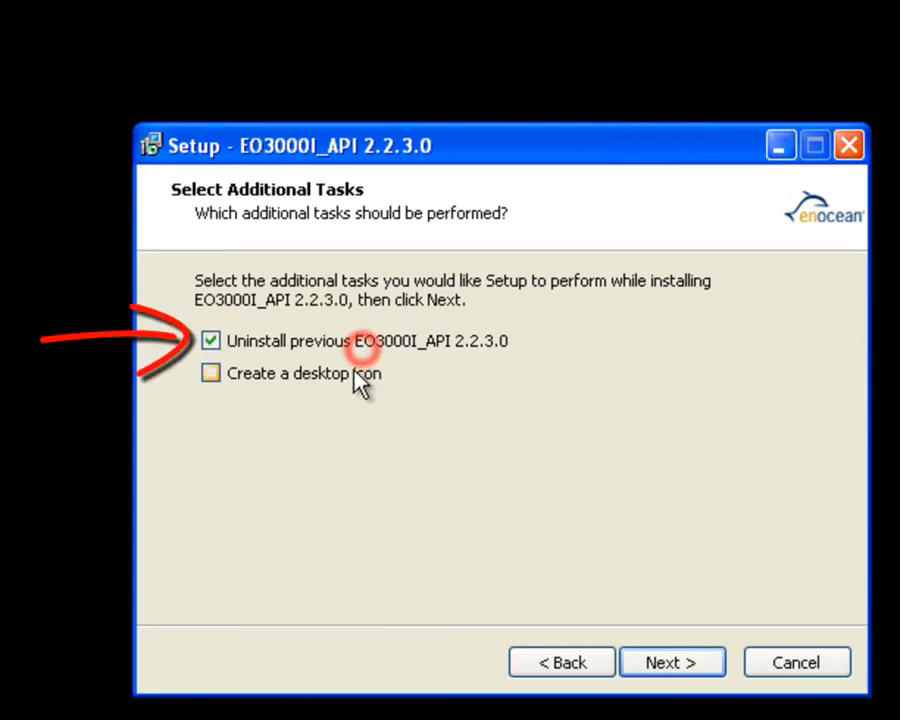
{"action": "left_click", "coordinate": [355, 374]}
{"action": "left_click", "coordinate": [676, 663]}
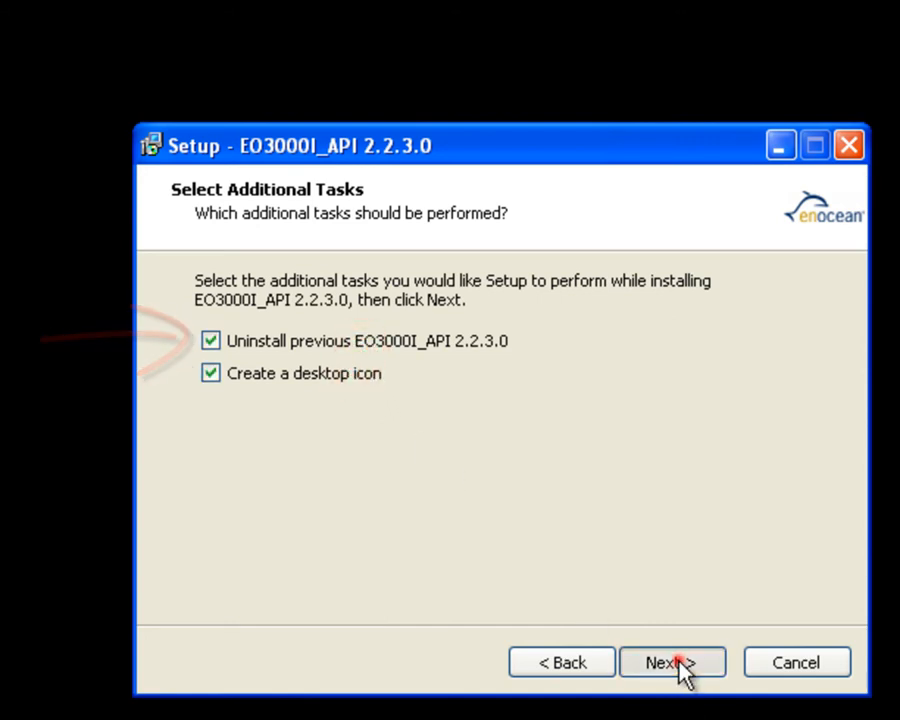
{"action": "left_click", "coordinate": [676, 663]}
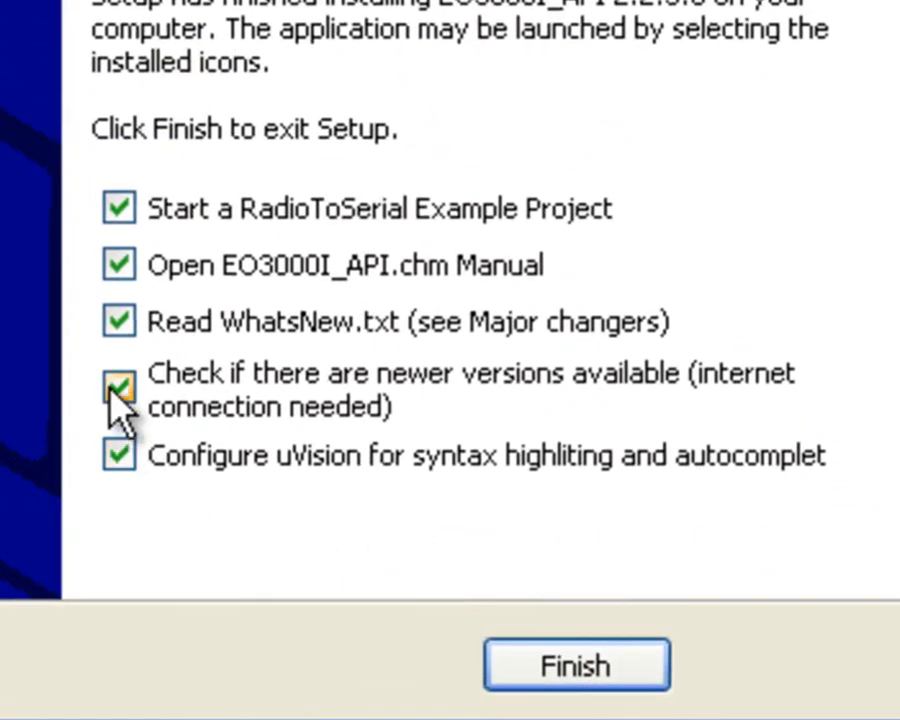
- Finish the setup without reading WhatsNew.txt or checking for newer versions, and accept the default Keil folder c:\keil\UV3\ for the uVision configuration
{"action": "left_click", "coordinate": [114, 388]}
{"action": "left_click", "coordinate": [114, 326]}
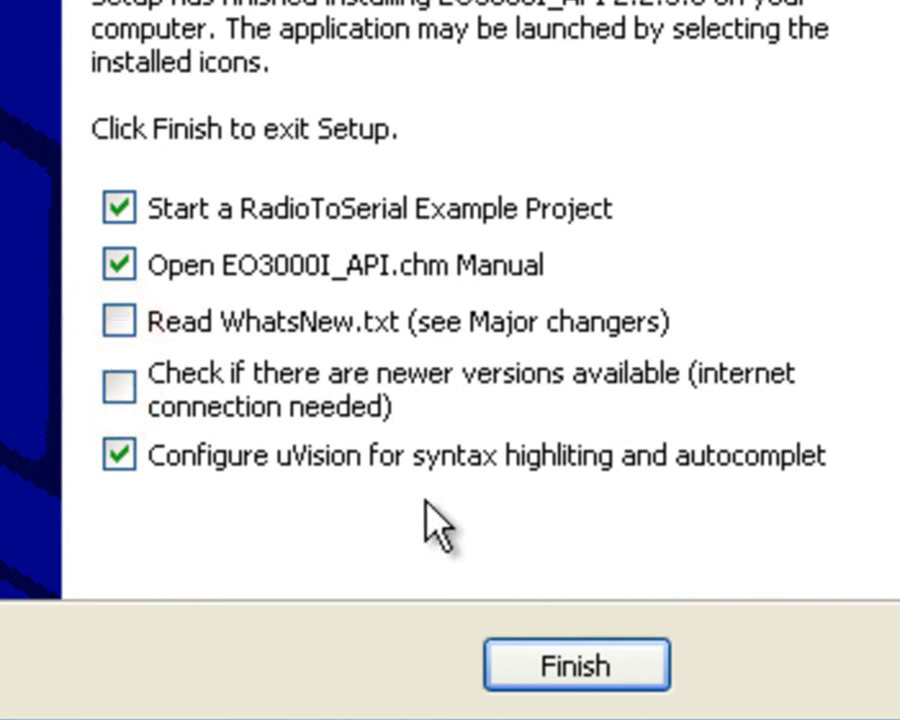
{"action": "left_click", "coordinate": [525, 666]}
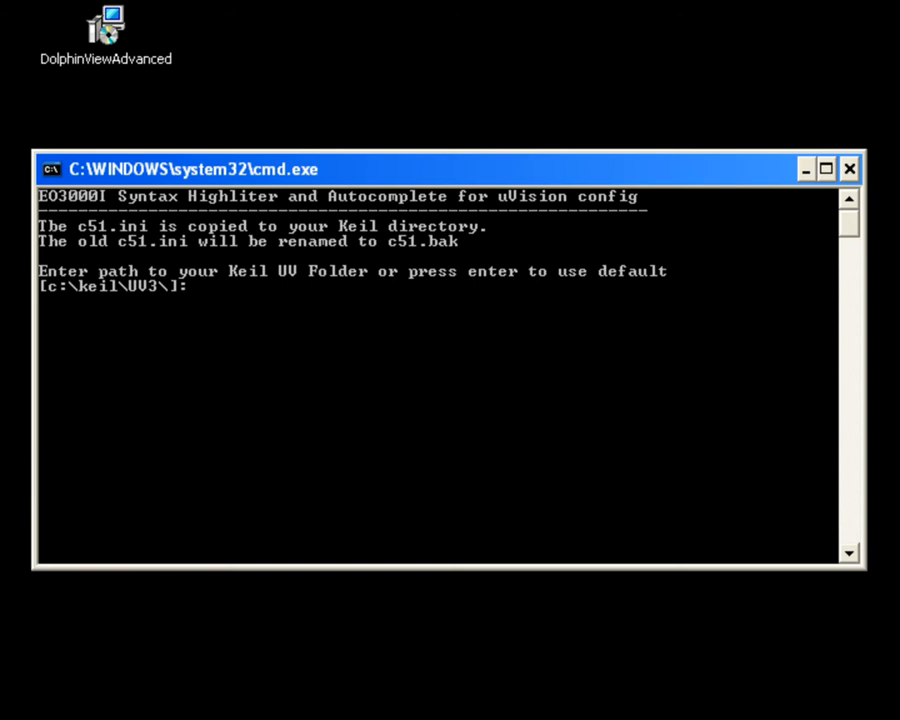
{"action": "key", "text": "Return"}
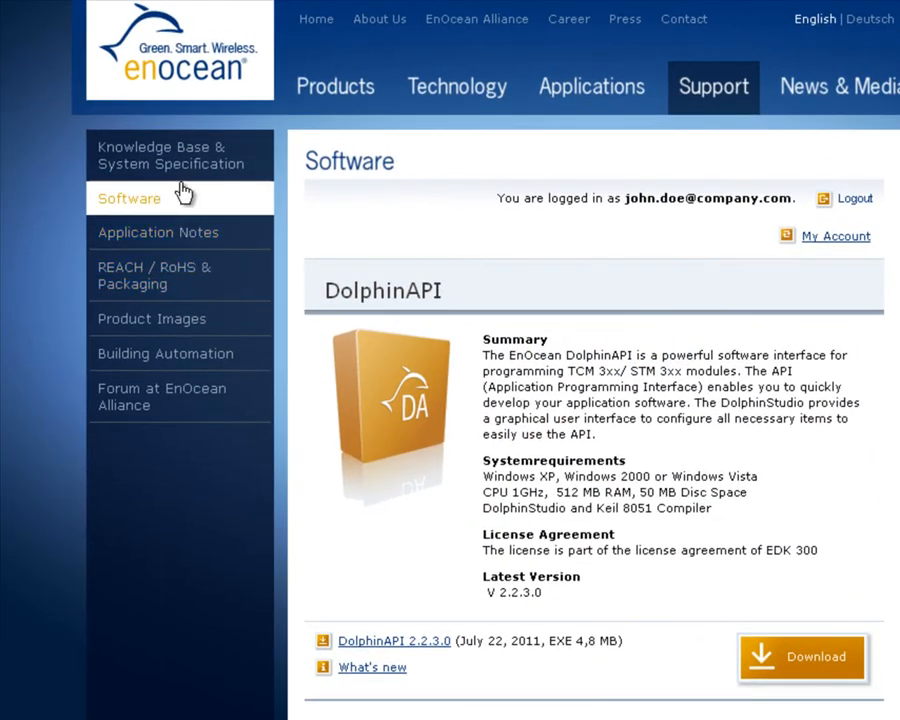
- Search the Knowledge Base & System Specification pages for "keil" and open the KEIL Licensing options article
{"action": "left_click", "coordinate": [183, 176]}
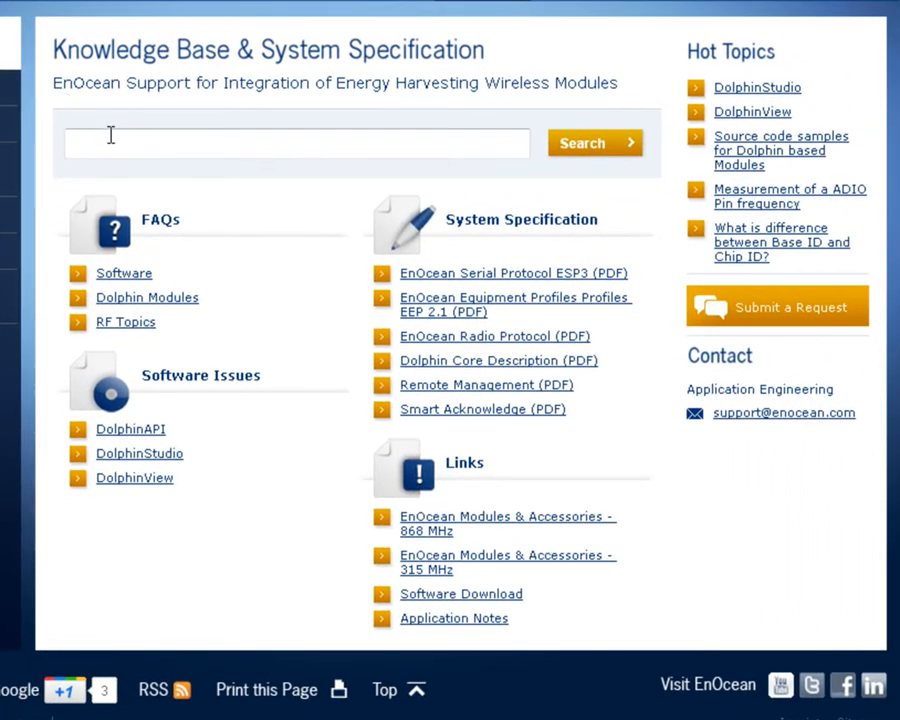
{"action": "left_click", "coordinate": [113, 140]}
{"action": "type", "text": "keil"}
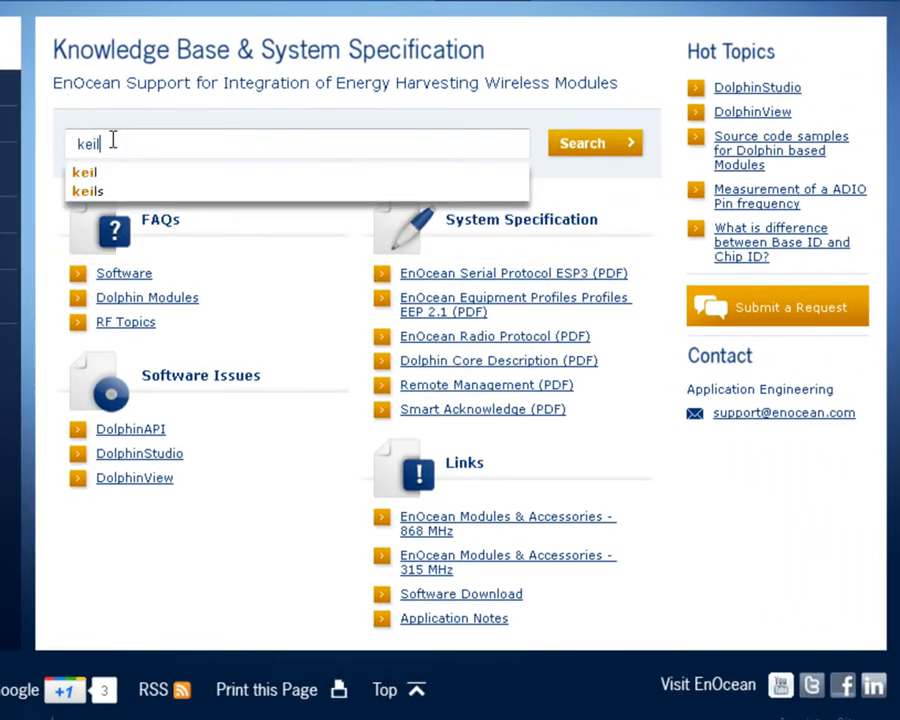
{"action": "key", "text": "Return"}
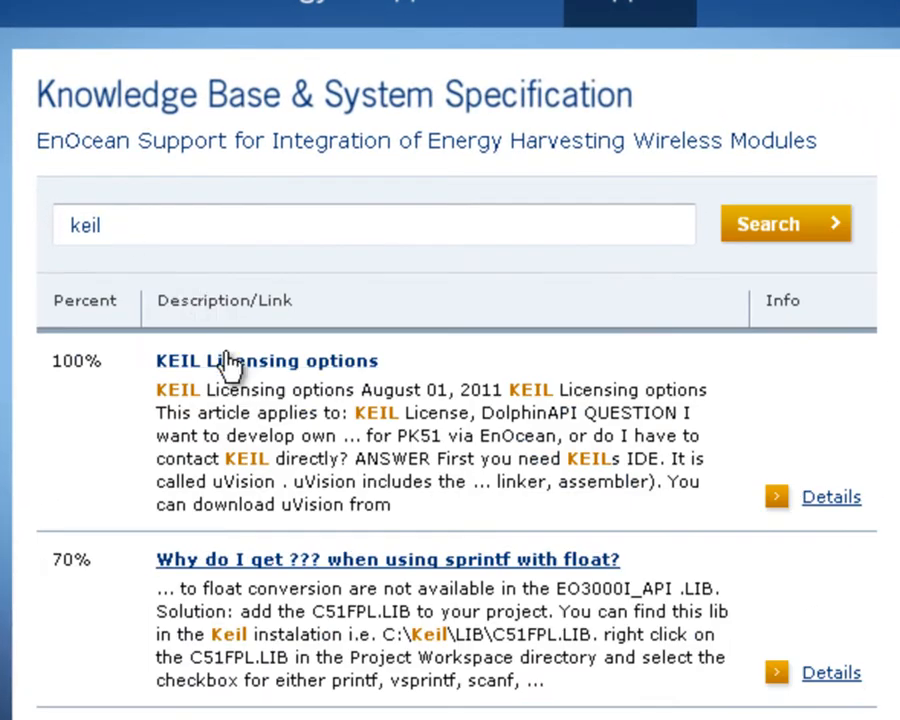
{"action": "left_click", "coordinate": [226, 362]}
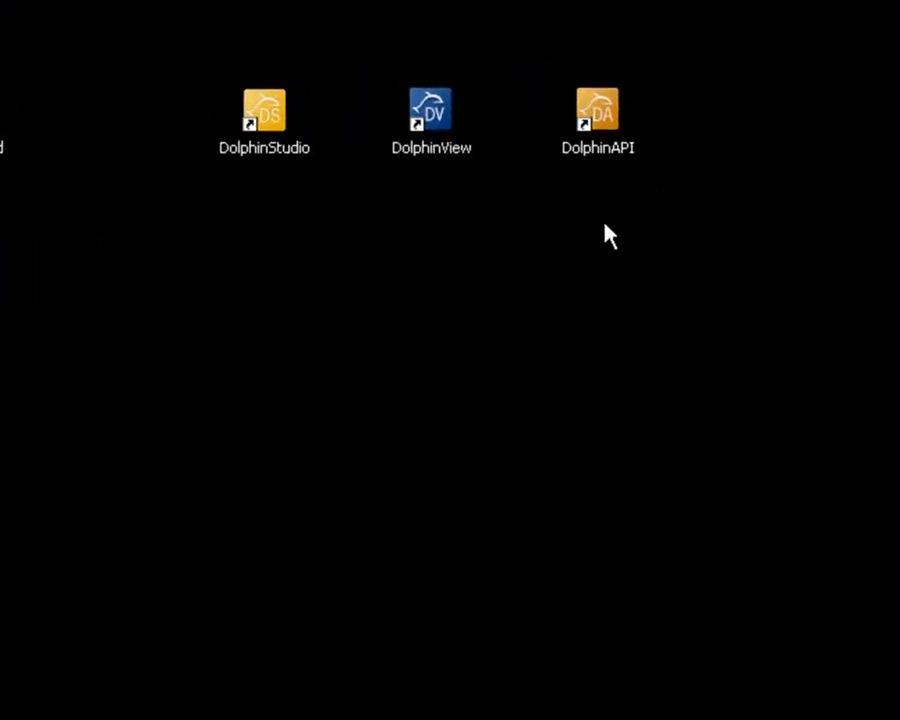
- Open the EO3000I_API help manual from the Documentation folder of the DolphinAPI installation, starting from the DolphinAPI desktop shortcut
{"action": "double_click", "coordinate": [599, 132]}
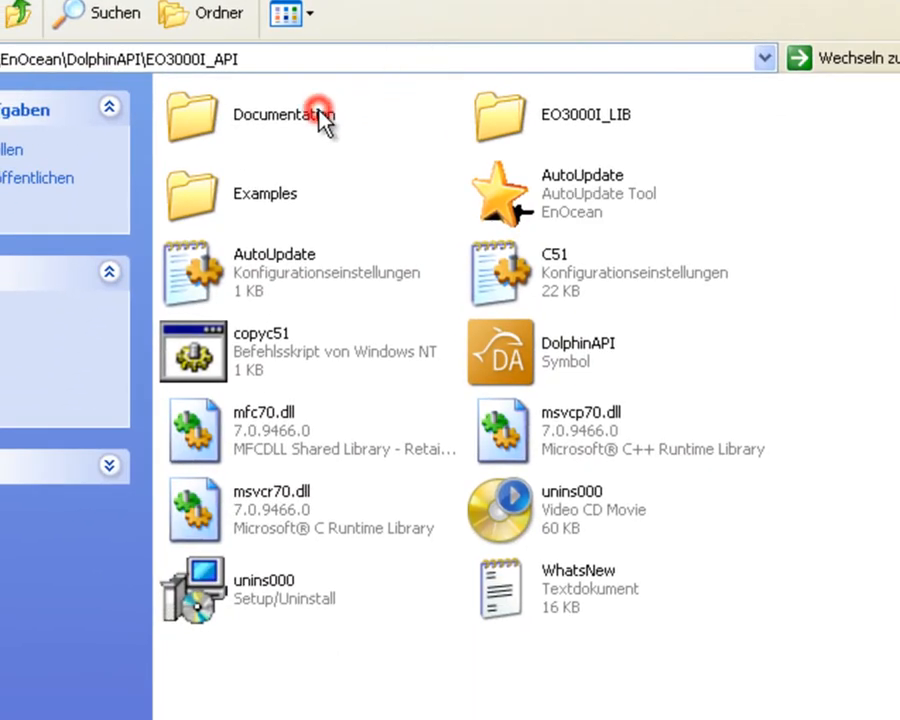
{"action": "double_click", "coordinate": [322, 118]}
{"action": "double_click", "coordinate": [322, 118]}
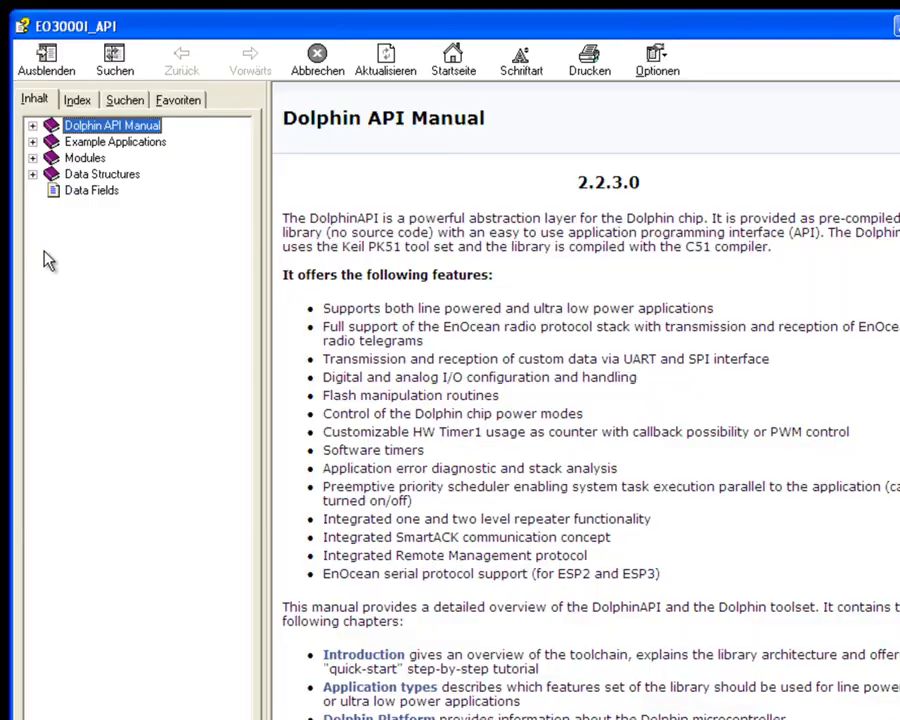
- Expand the Introduction chapter of the Dolphin API Manual and open its Getting started topic
{"action": "left_click", "coordinate": [32, 127]}
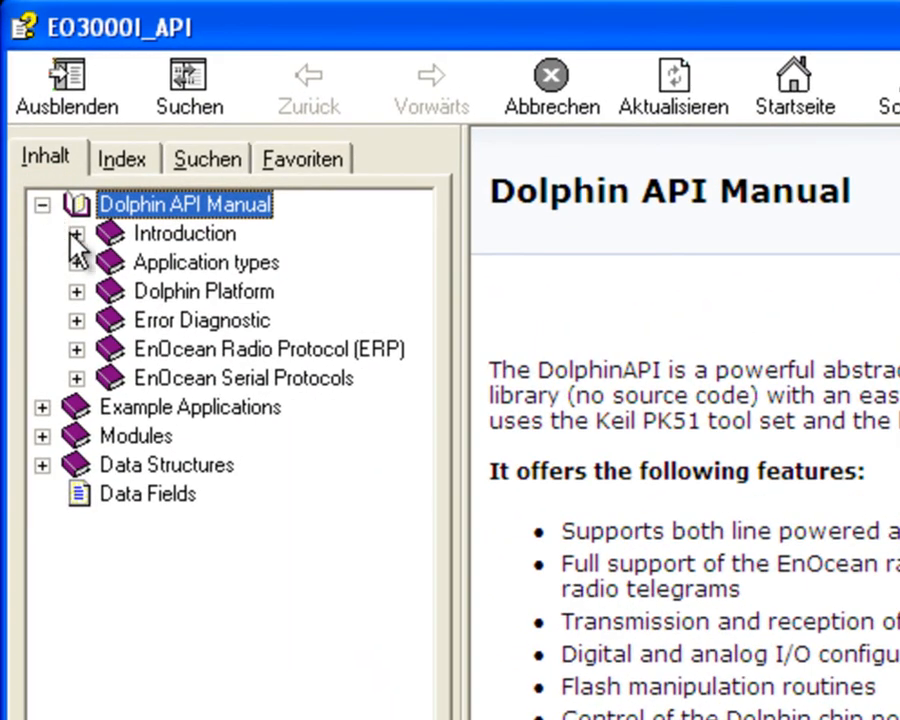
{"action": "left_click", "coordinate": [75, 234]}
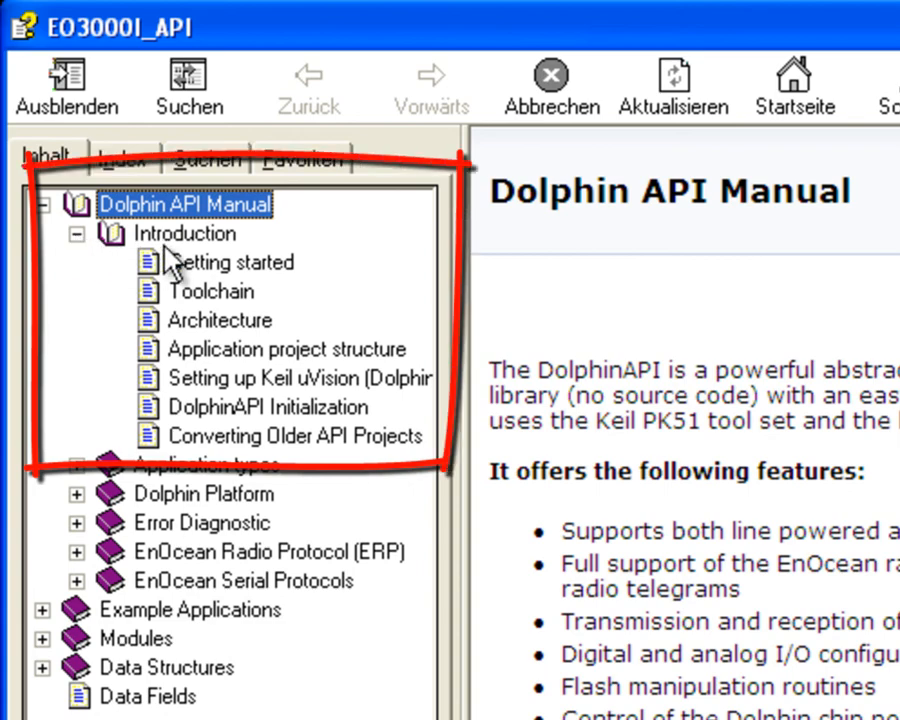
{"action": "left_click", "coordinate": [201, 258]}
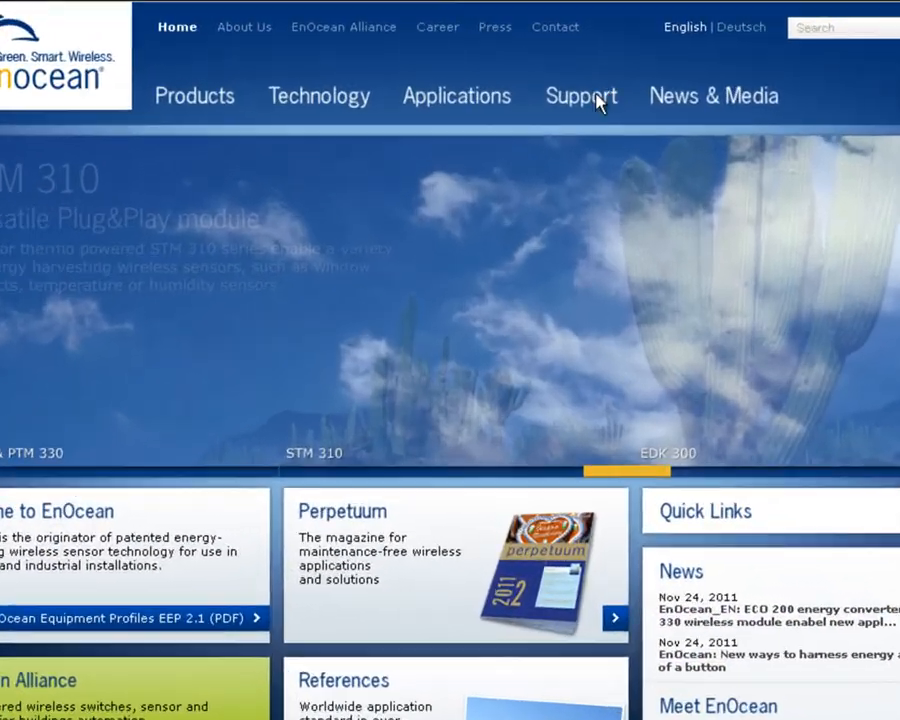
- Return to the EnOcean website's Knowledge Base & System Specification page and search it for the suggested term "frequency"
{"action": "mouse_move", "coordinate": [547, 85]}
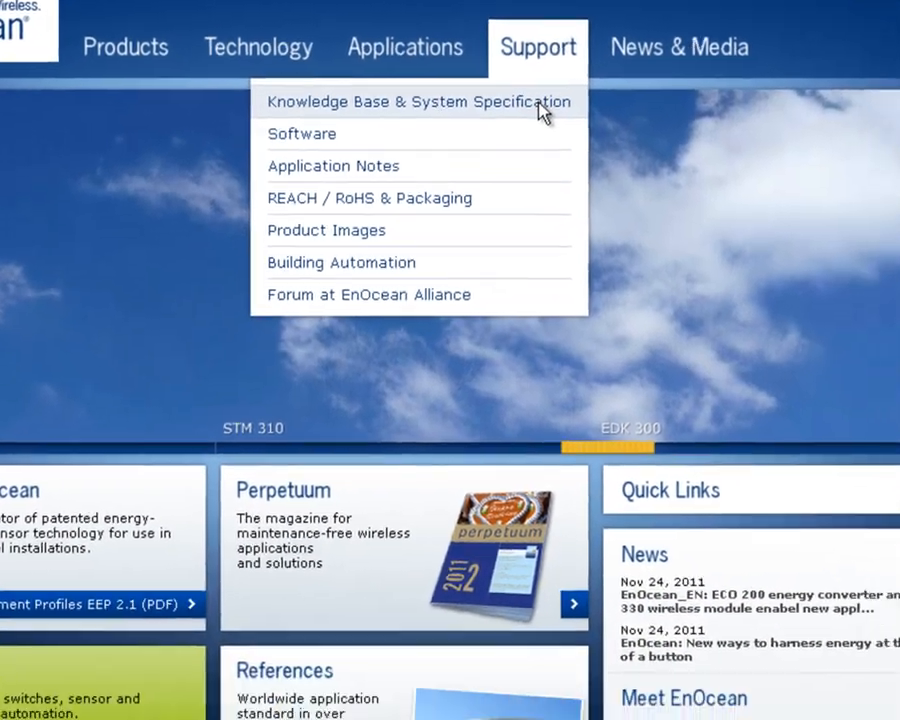
{"action": "left_click", "coordinate": [590, 166]}
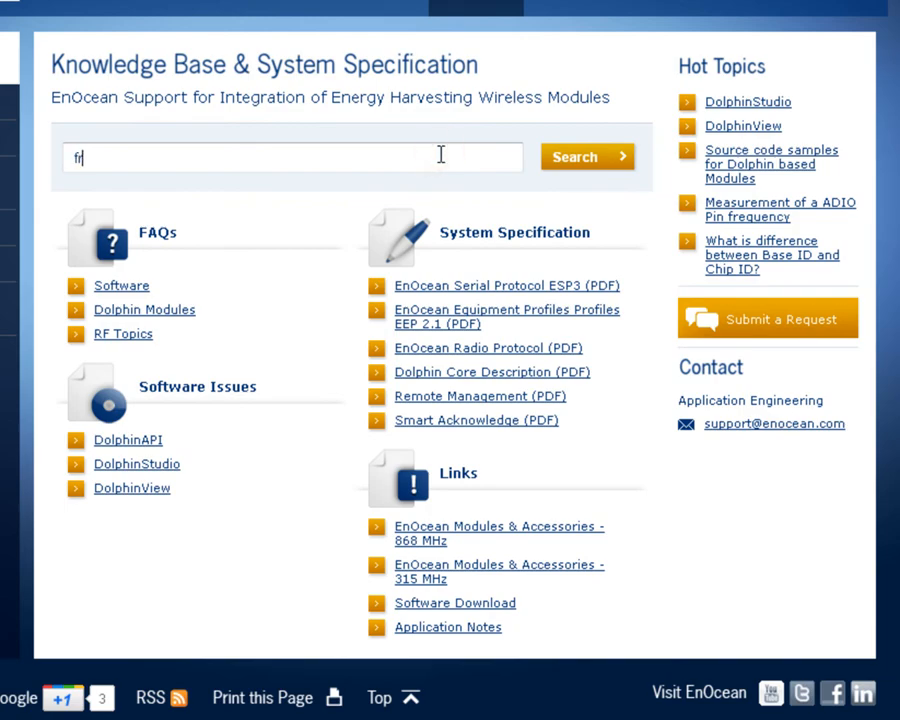
{"action": "type", "text": "e"}
{"action": "key", "text": "Down"}
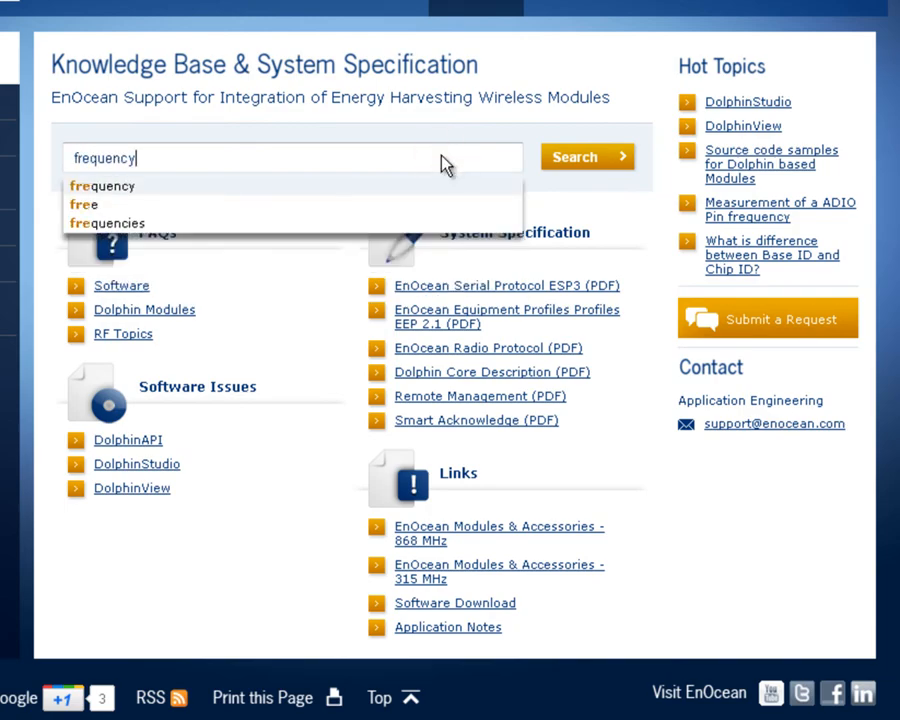
{"action": "key", "text": "Return"}
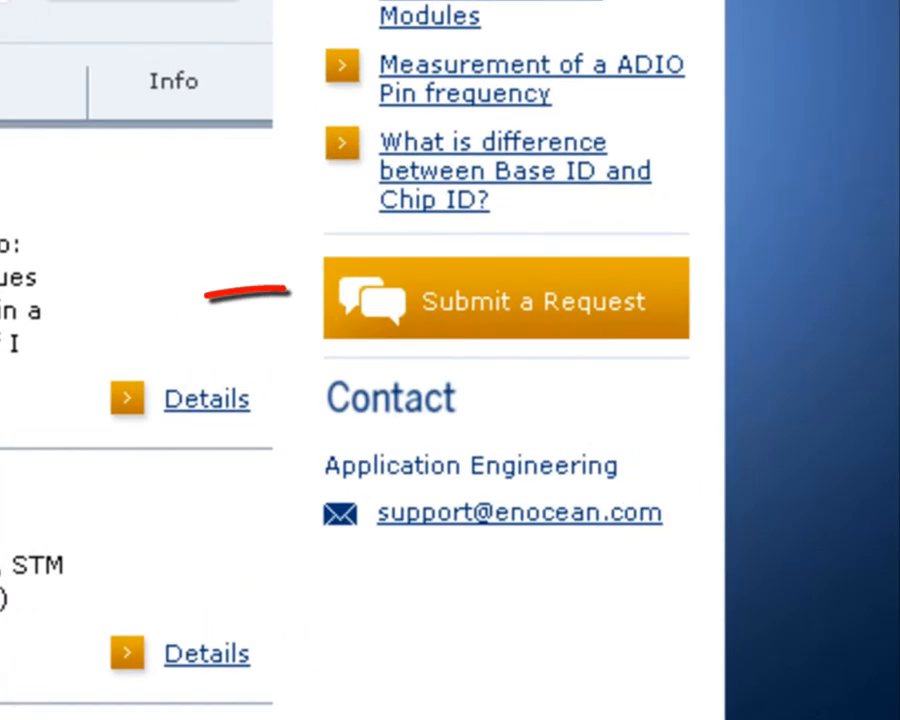